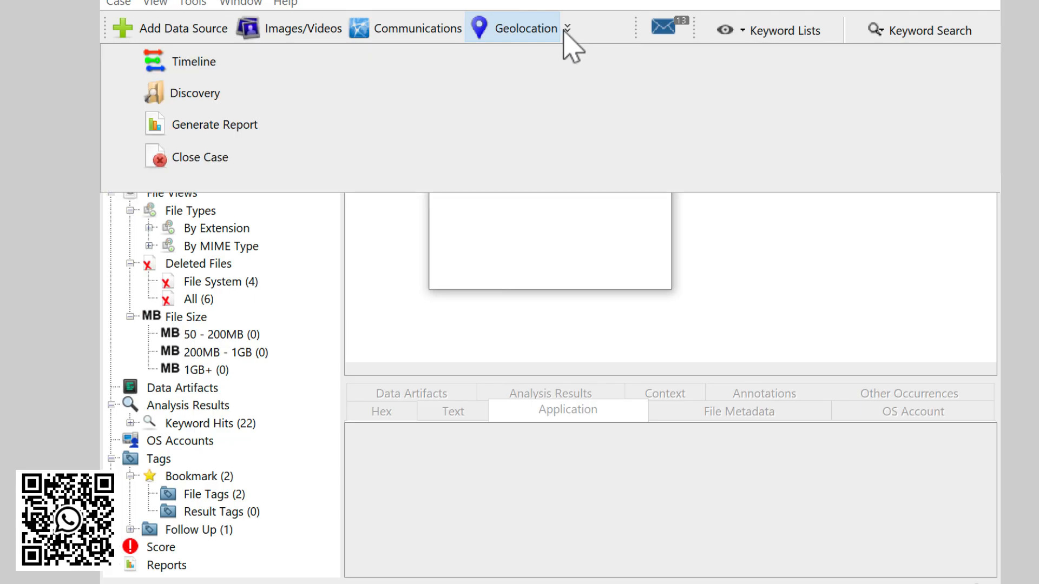
- Close the open dialog for choosing an image file's event to view in the timeline
{"action": "left_click", "coordinate": [454, 89]}
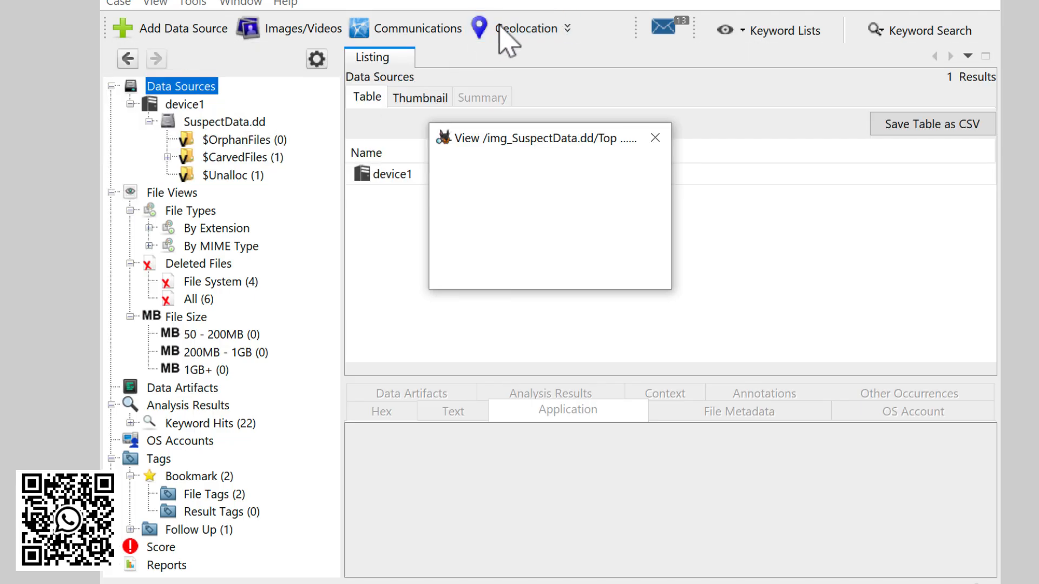
{"action": "left_click", "coordinate": [568, 29]}
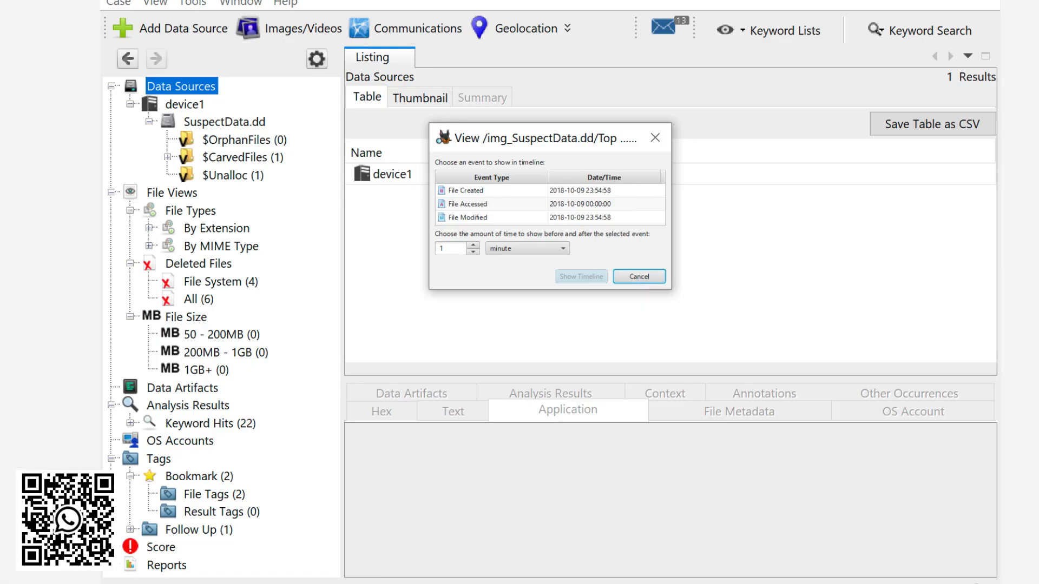
{"action": "left_click", "coordinate": [655, 138]}
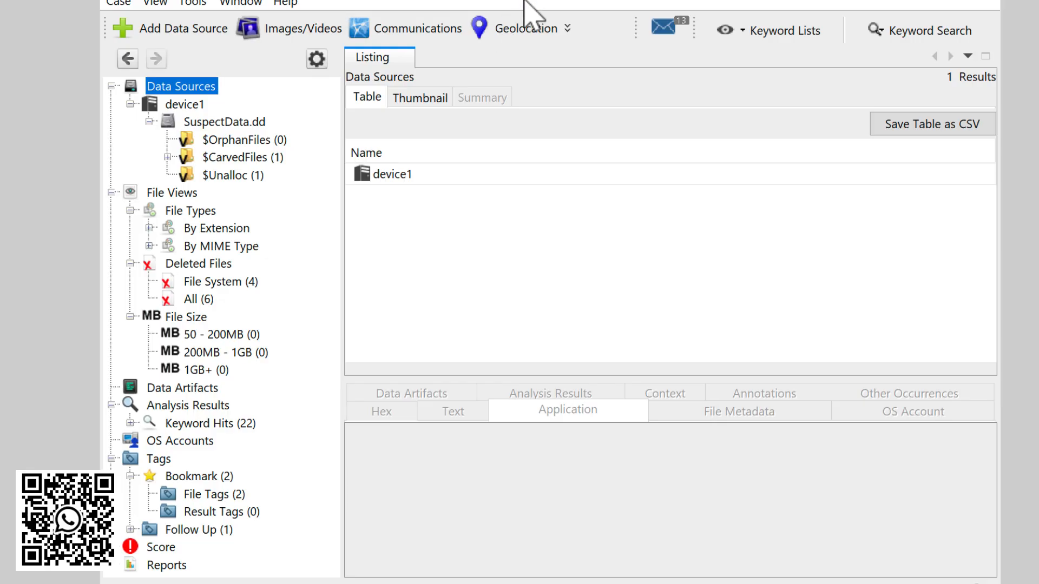
{"action": "left_click_drag", "start_coordinate": [528, 0], "coordinate": [576, 49]}
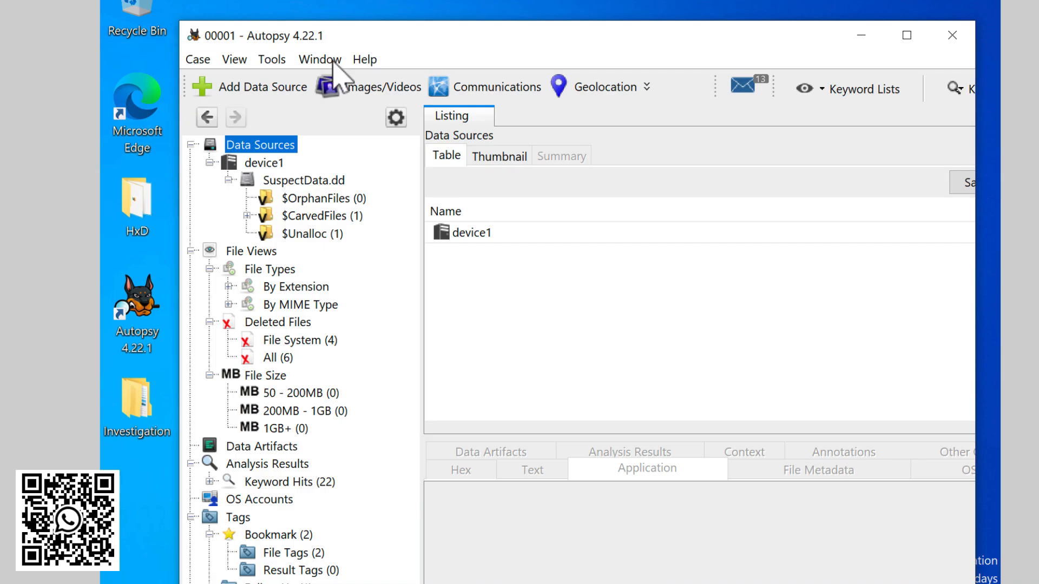
{"action": "mouse_move", "coordinate": [320, 38]}
{"action": "left_mouse_down"}
{"action": "mouse_move", "coordinate": [336, 70]}
{"action": "mouse_move", "coordinate": [331, 46]}
{"action": "left_mouse_up"}
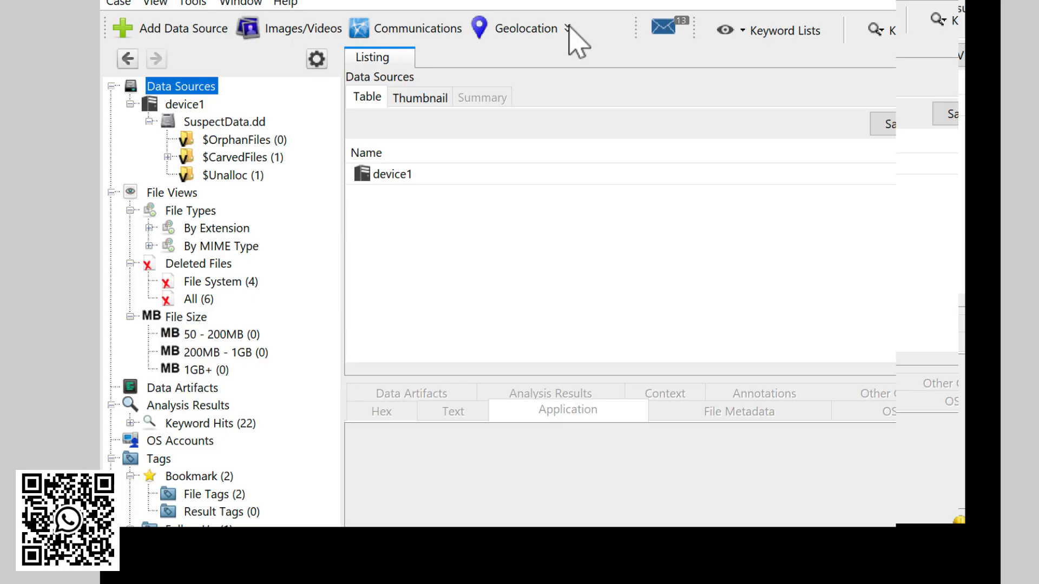
- Look through the ingest module messages for SuspectData.dd and close the message list
{"action": "left_click", "coordinate": [569, 28]}
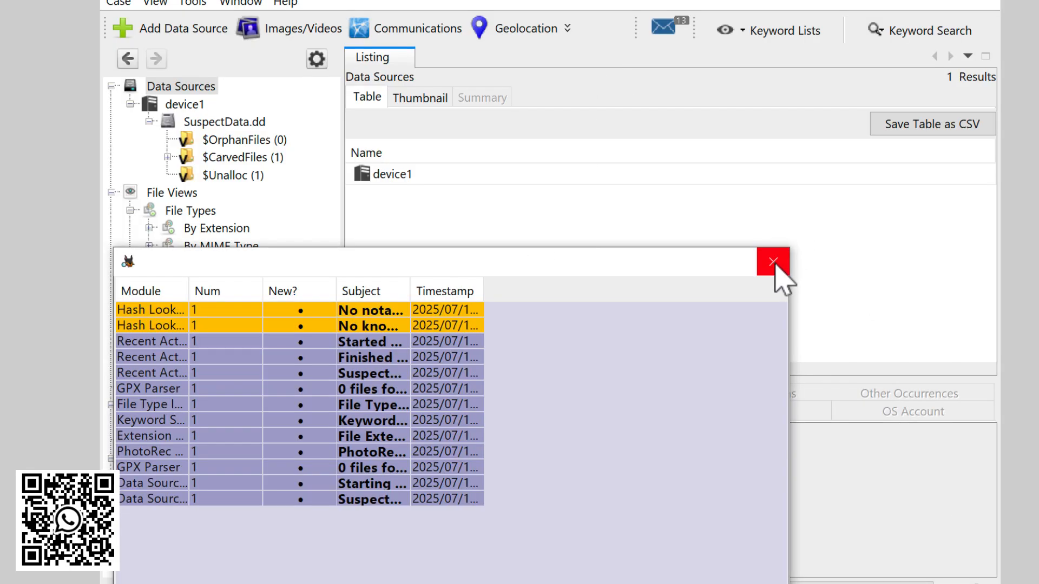
{"action": "left_click", "coordinate": [776, 264]}
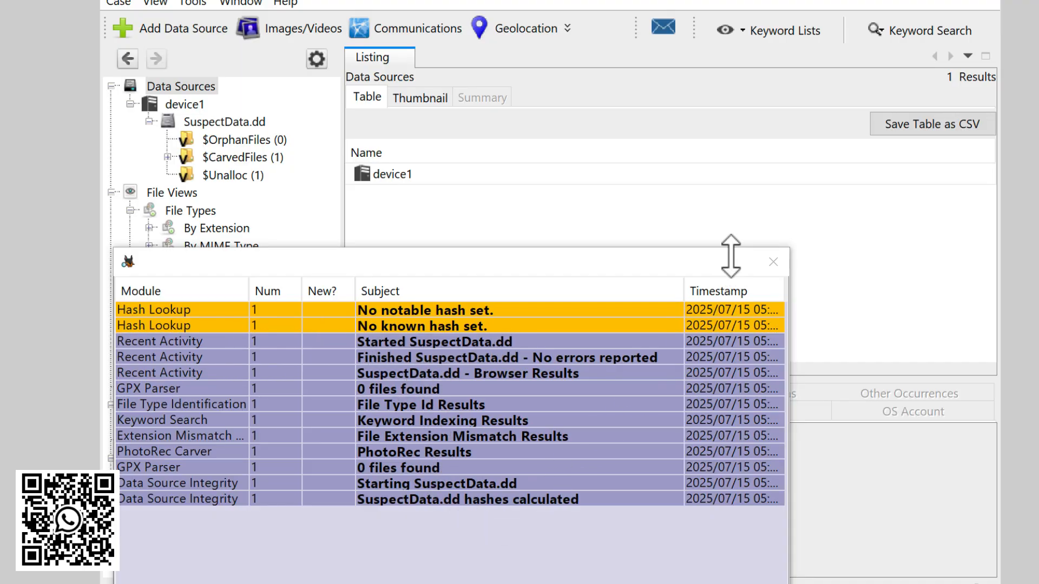
{"action": "left_click", "coordinate": [776, 264]}
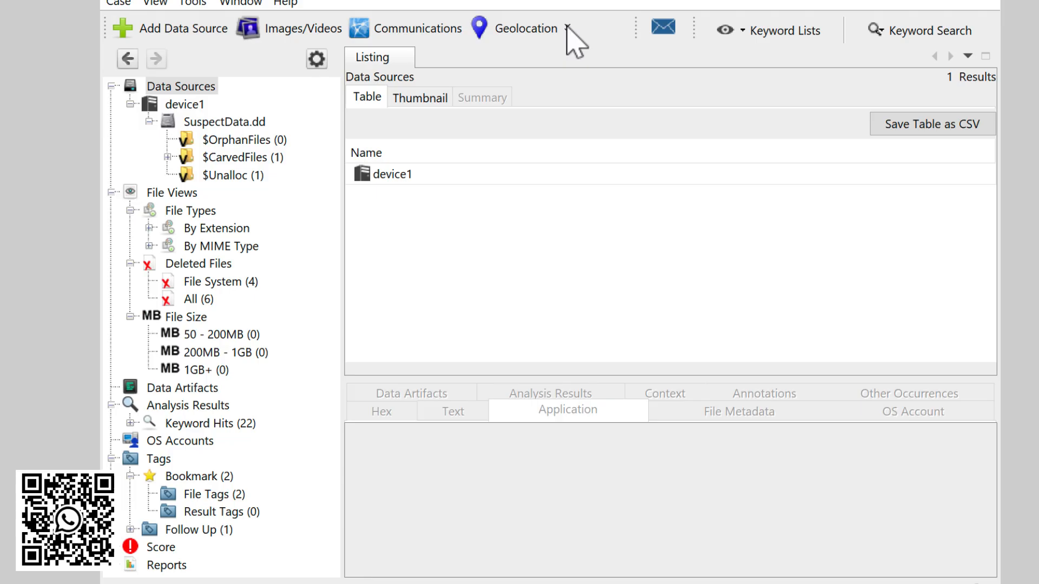
{"action": "left_click", "coordinate": [567, 27]}
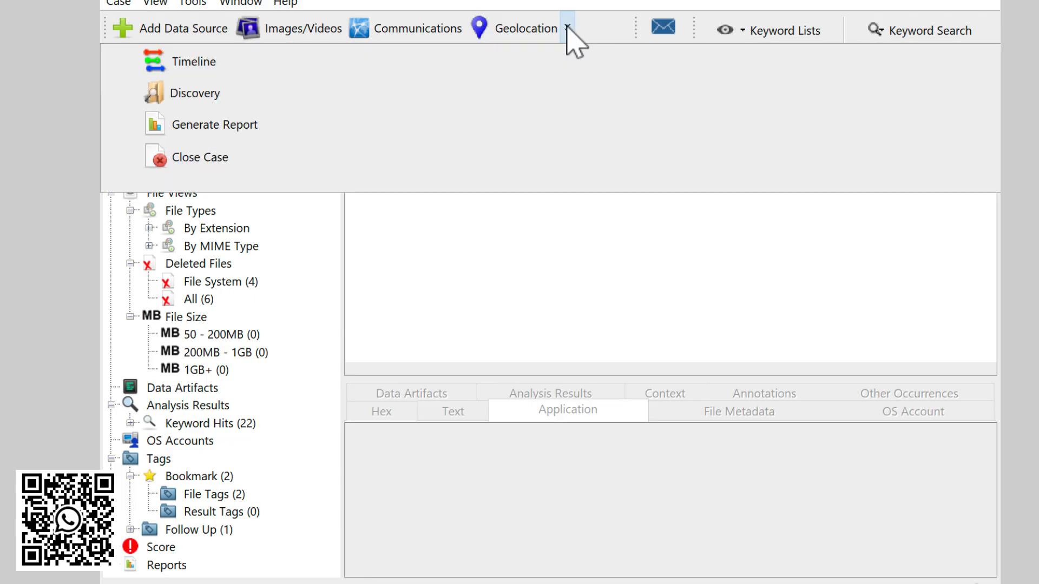
{"action": "left_click", "coordinate": [343, 107]}
{"action": "left_click", "coordinate": [567, 28]}
{"action": "left_click", "coordinate": [557, 132]}
{"action": "left_click", "coordinate": [568, 28]}
{"action": "left_click", "coordinate": [567, 28]}
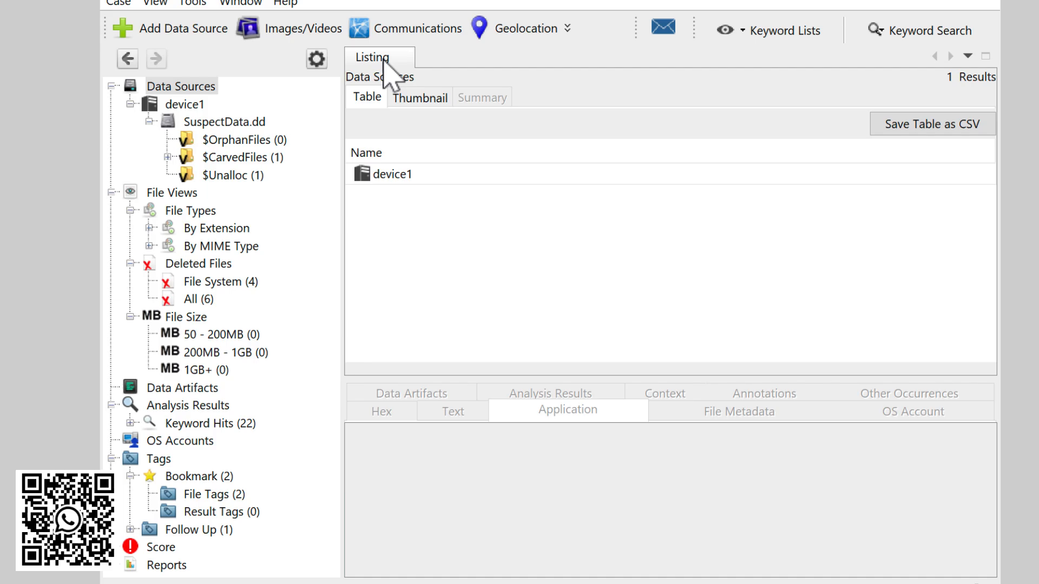
{"action": "left_click", "coordinate": [567, 29]}
{"action": "left_click", "coordinate": [568, 29]}
{"action": "left_click", "coordinate": [568, 28]}
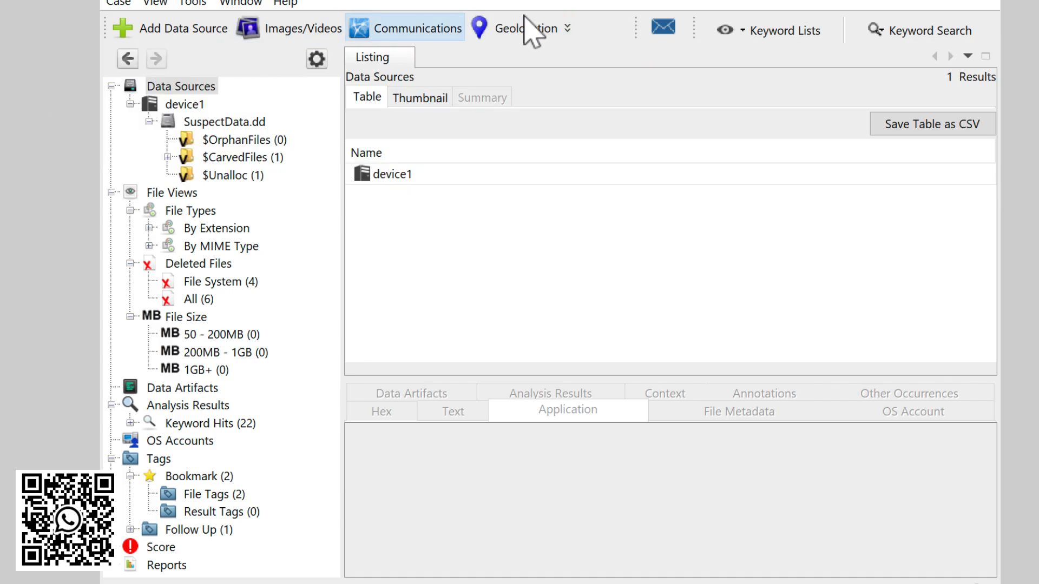
{"action": "left_click", "coordinate": [566, 25]}
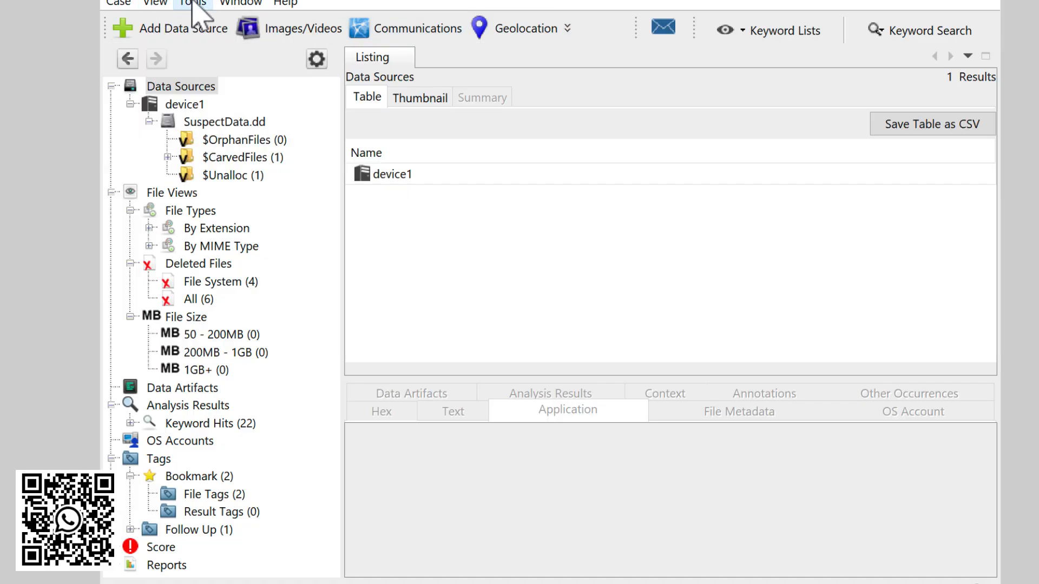
- Start generating a case report and choose HTML Report as the report module
{"action": "left_click", "coordinate": [194, 4]}
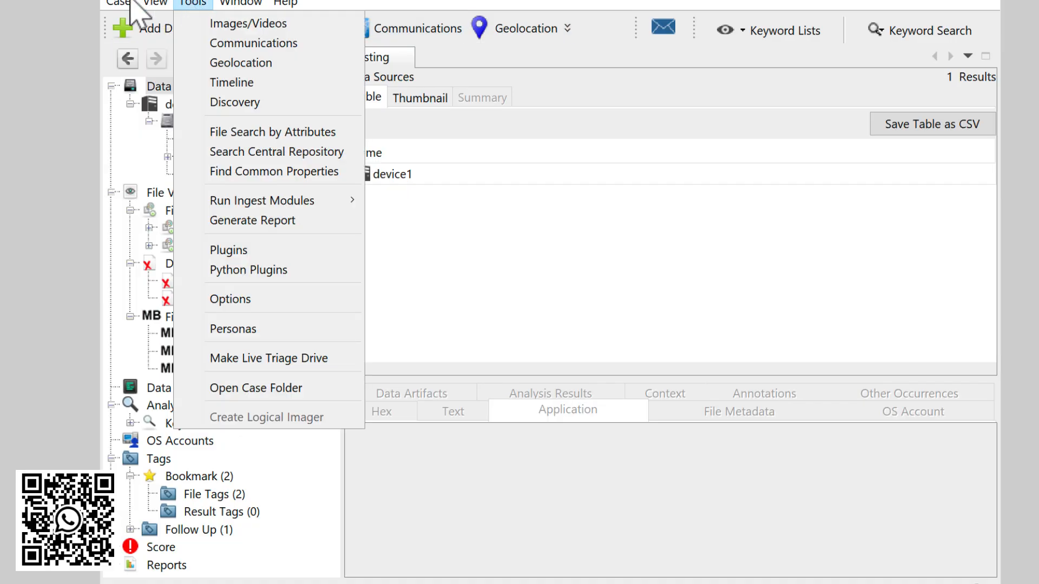
{"action": "mouse_move", "coordinate": [123, 4]}
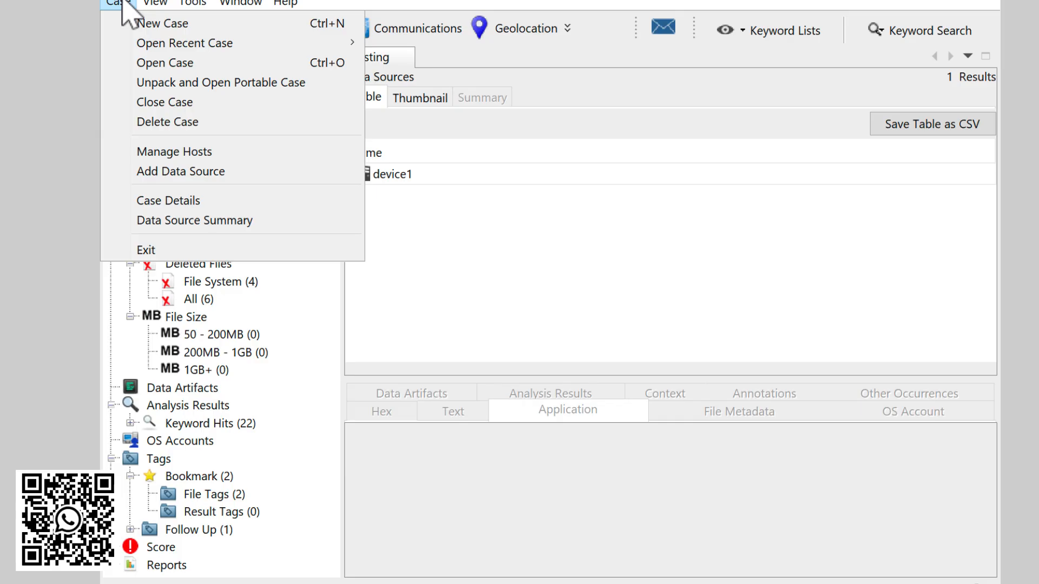
{"action": "mouse_move", "coordinate": [210, 3]}
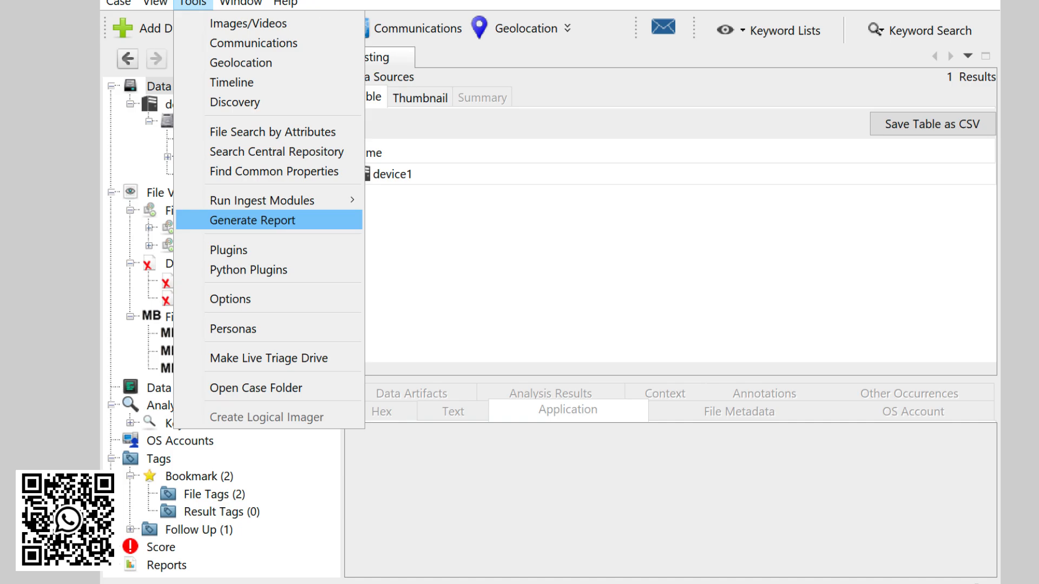
{"action": "key", "text": "Return"}
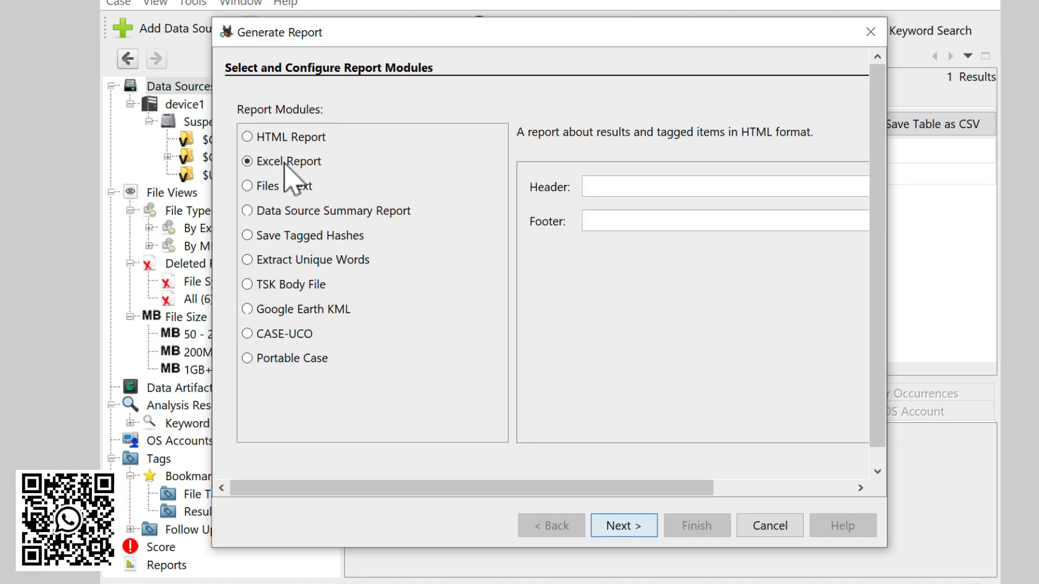
{"action": "left_click", "coordinate": [287, 141]}
{"action": "left_click", "coordinate": [622, 528]}
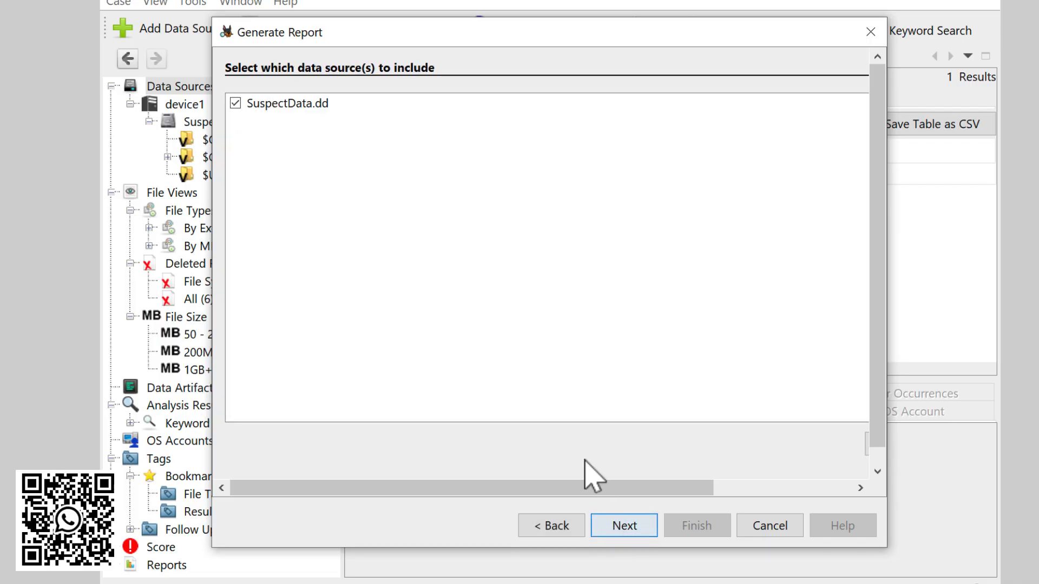
- Keep SuspectData.dd as the included data source and generate the report on All Tagged Results
{"action": "left_click", "coordinate": [631, 526]}
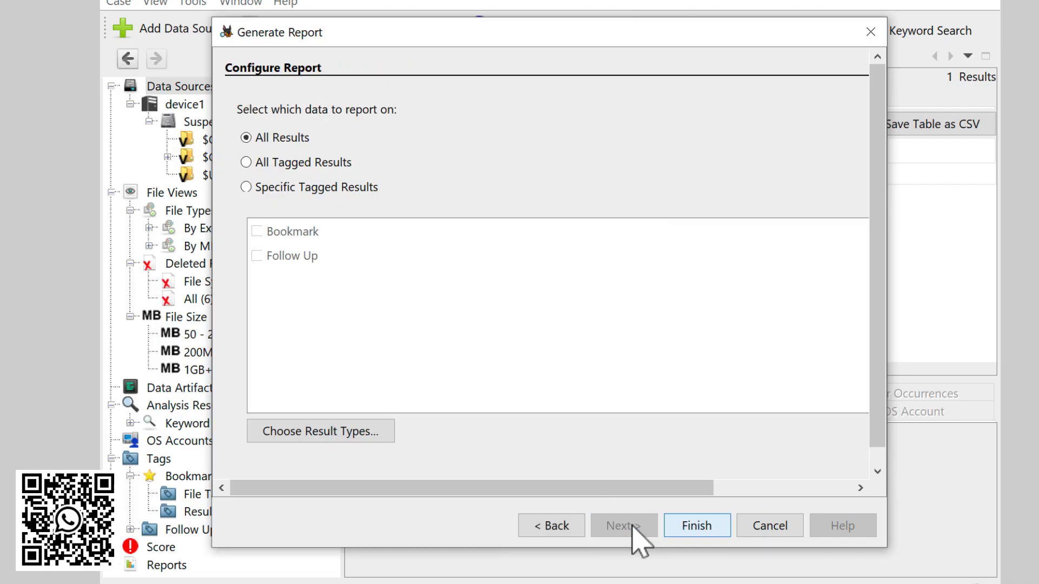
{"action": "left_click", "coordinate": [301, 166]}
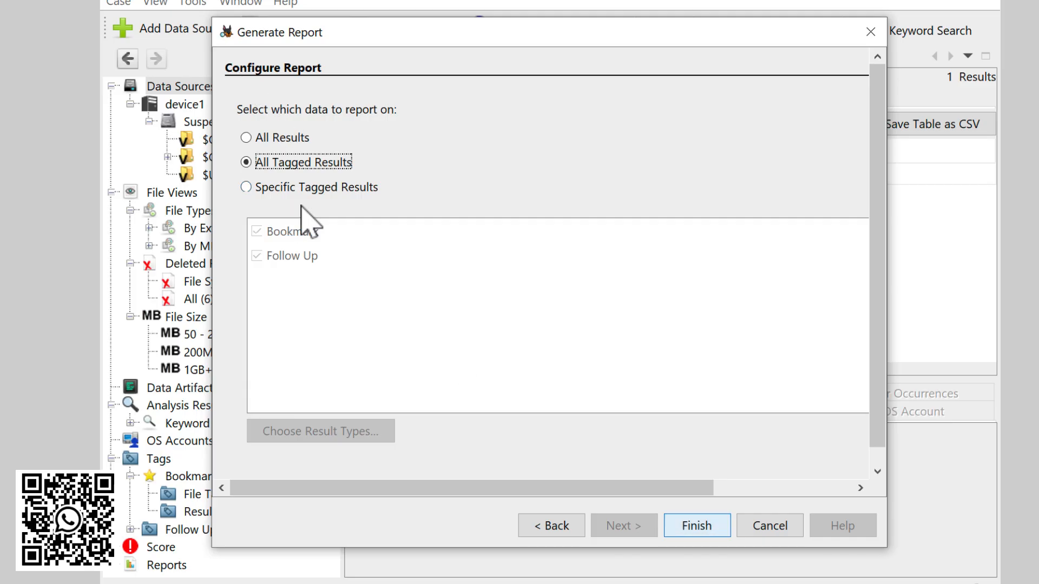
{"action": "left_click", "coordinate": [700, 526]}
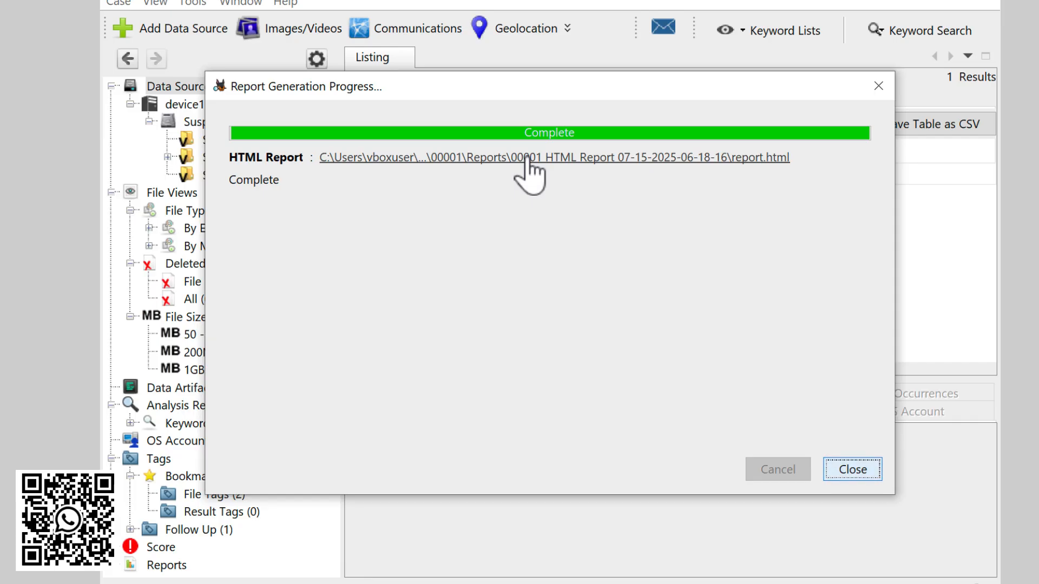
- Open the generated HTML report in the browser and review its keyword hits, tagged files, tagged images and case summary
{"action": "left_click", "coordinate": [528, 158]}
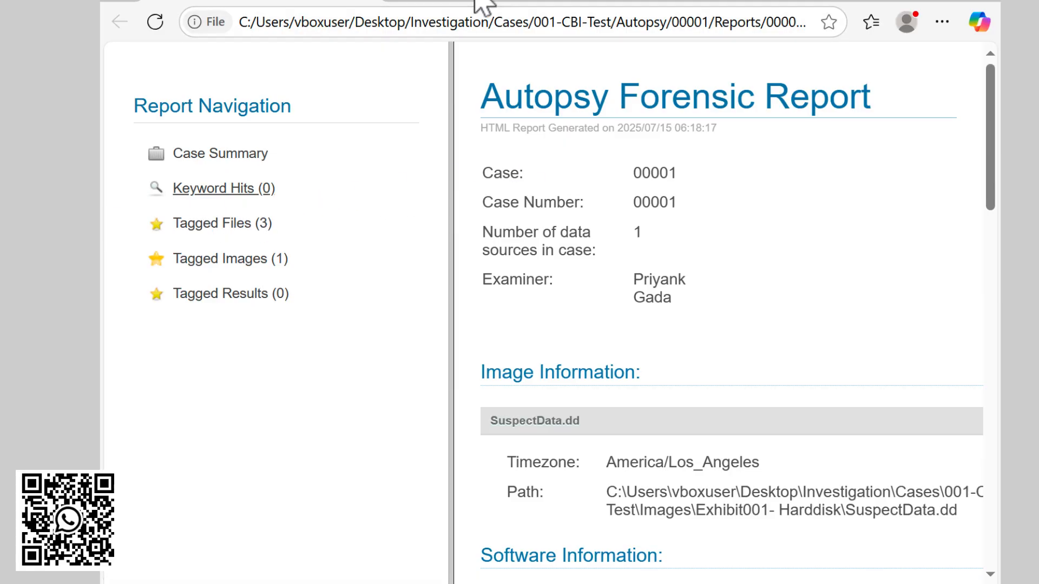
{"action": "scroll", "coordinate": [510, 33], "scroll_direction": "down", "scroll_amount": 4}
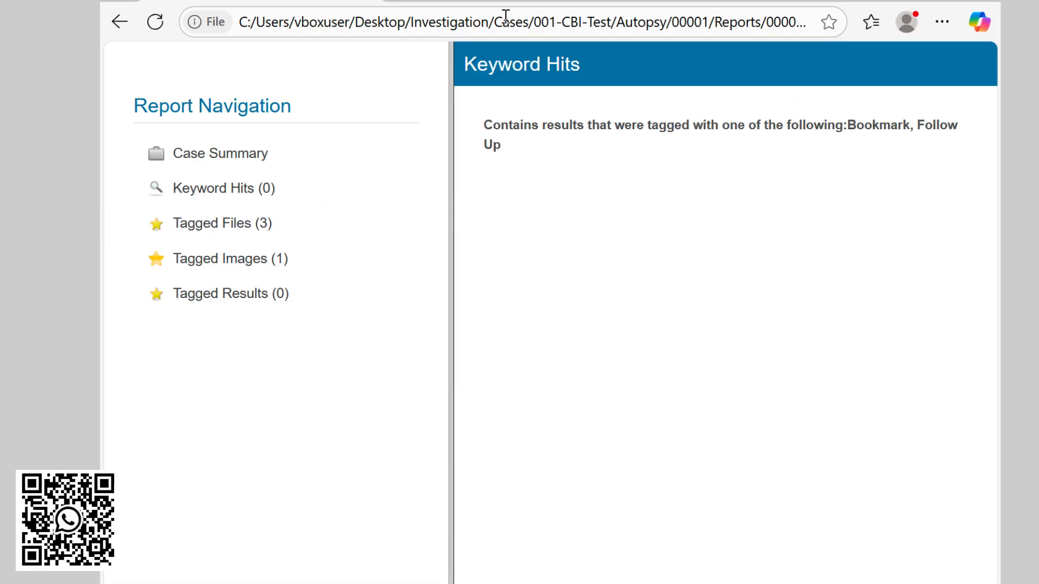
{"action": "left_click", "coordinate": [207, 228]}
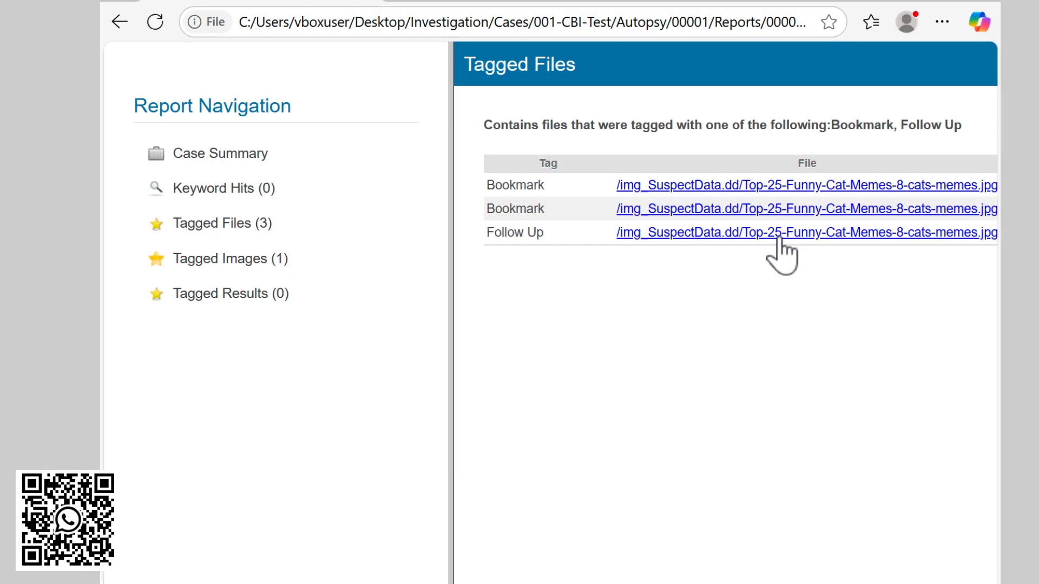
{"action": "left_click", "coordinate": [258, 266]}
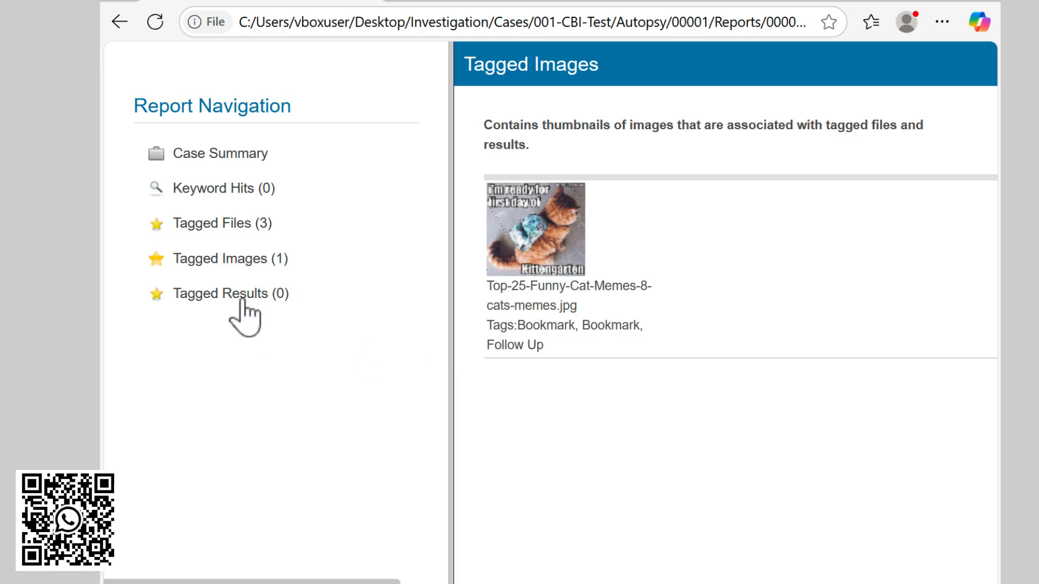
{"action": "left_click", "coordinate": [206, 155]}
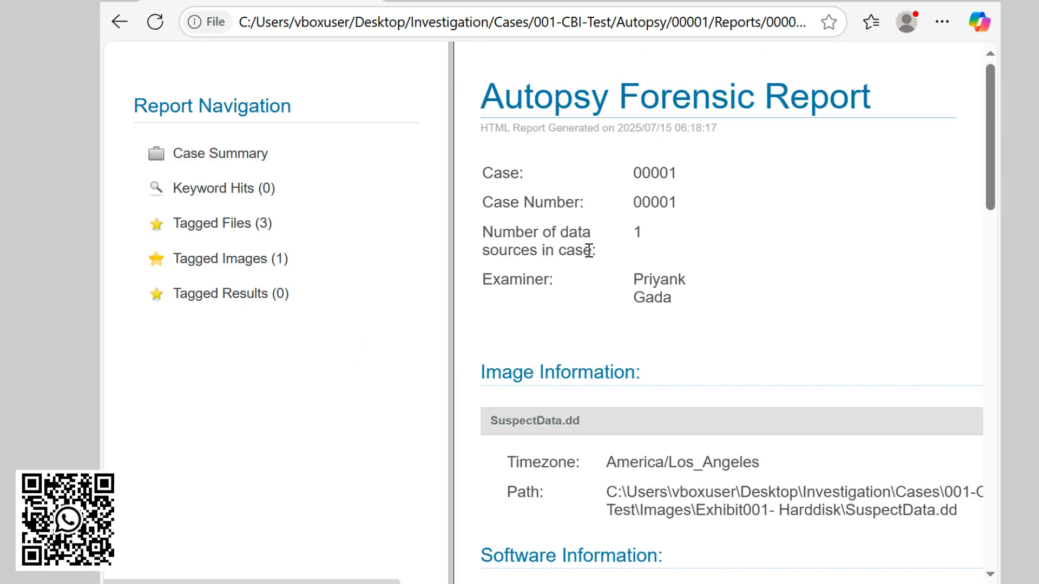